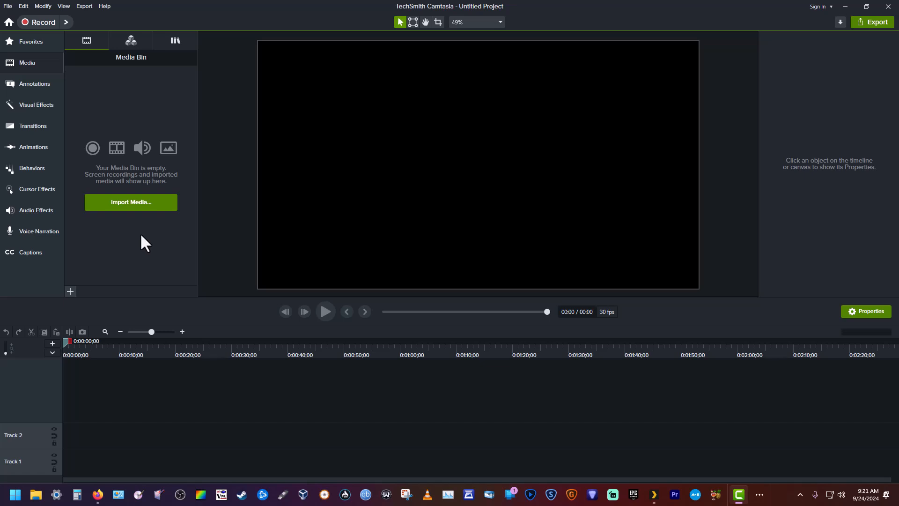
Step: Set the project's canvas dimensions to 9:16 FHD (1080x1920) and its frame rate to 60 fps
{"action": "right_click", "coordinate": [374, 126]}
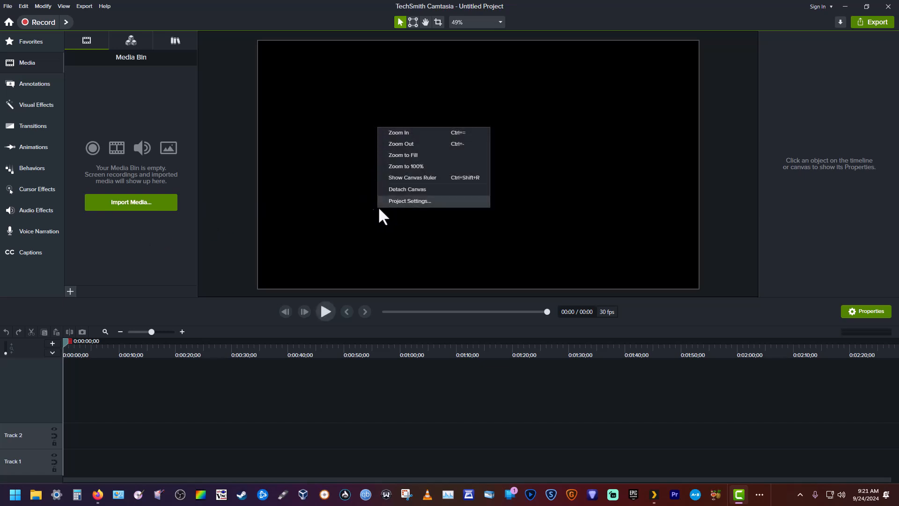
{"action": "left_click", "coordinate": [319, 197]}
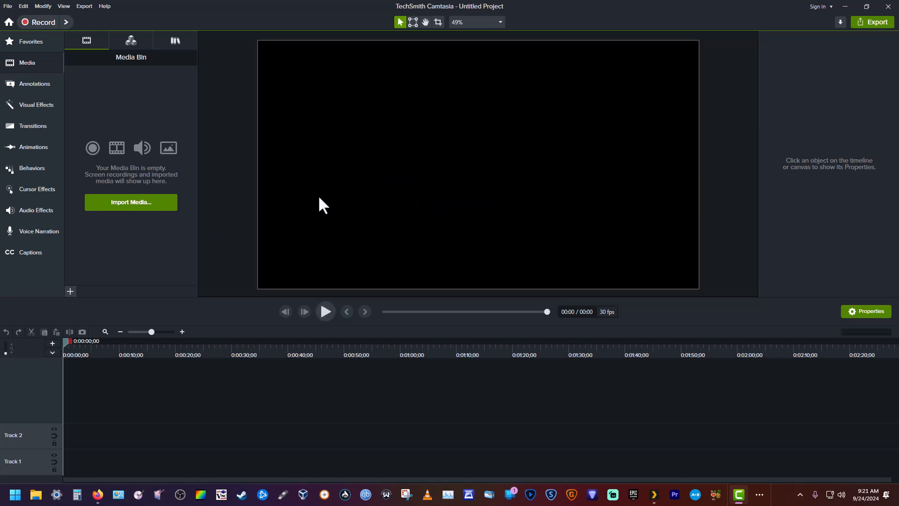
{"action": "right_click", "coordinate": [360, 134]}
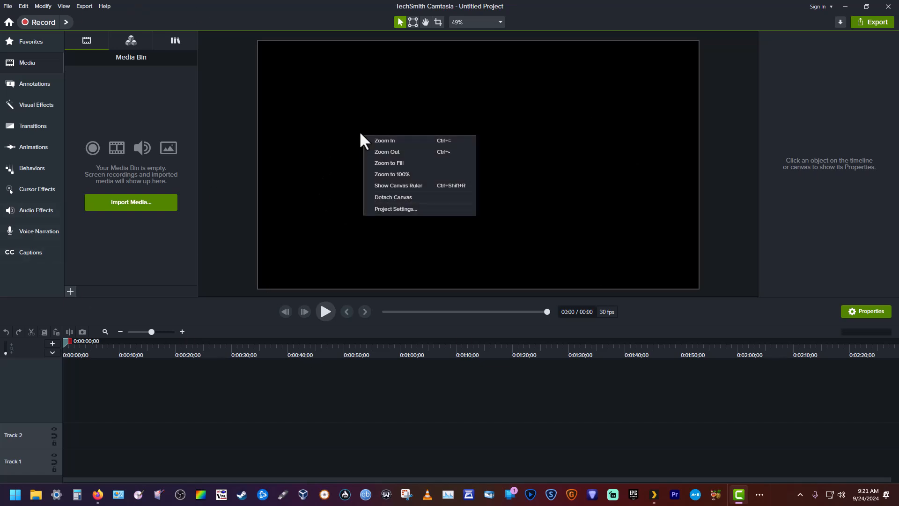
{"action": "left_click", "coordinate": [395, 208]}
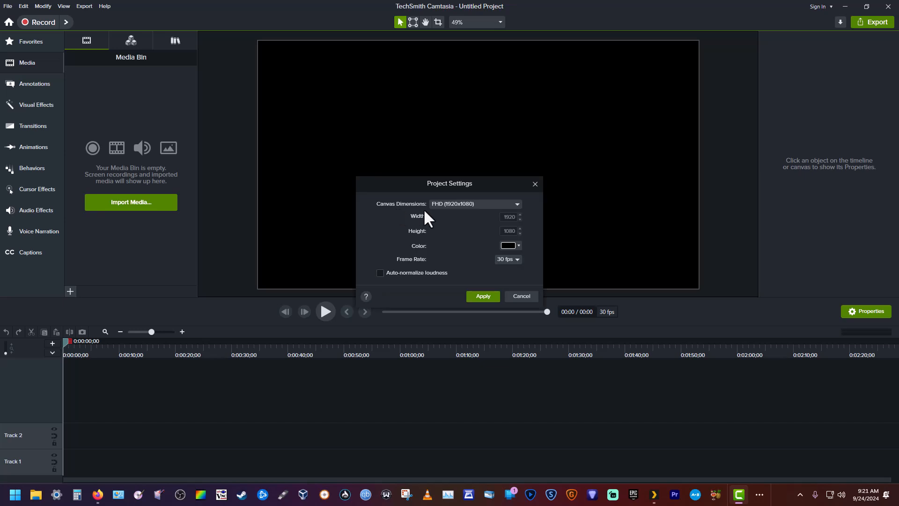
{"action": "left_click", "coordinate": [466, 205]}
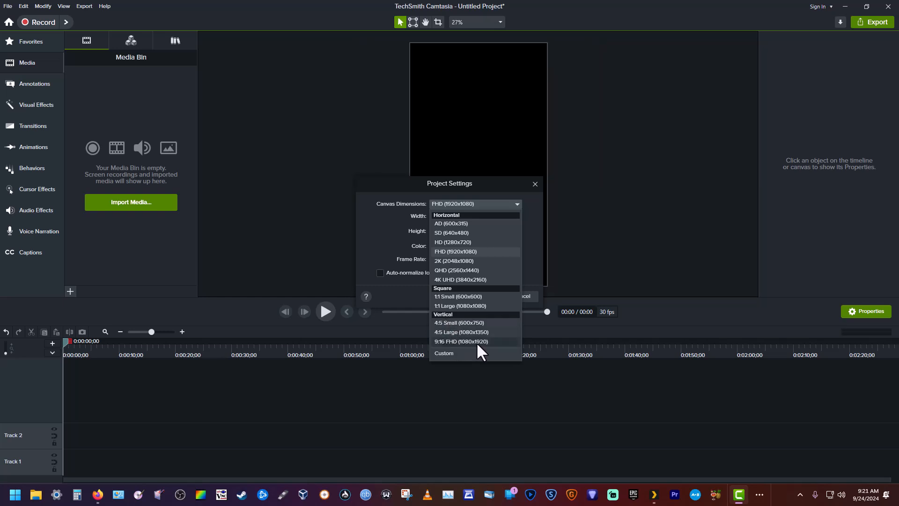
{"action": "left_click", "coordinate": [453, 341]}
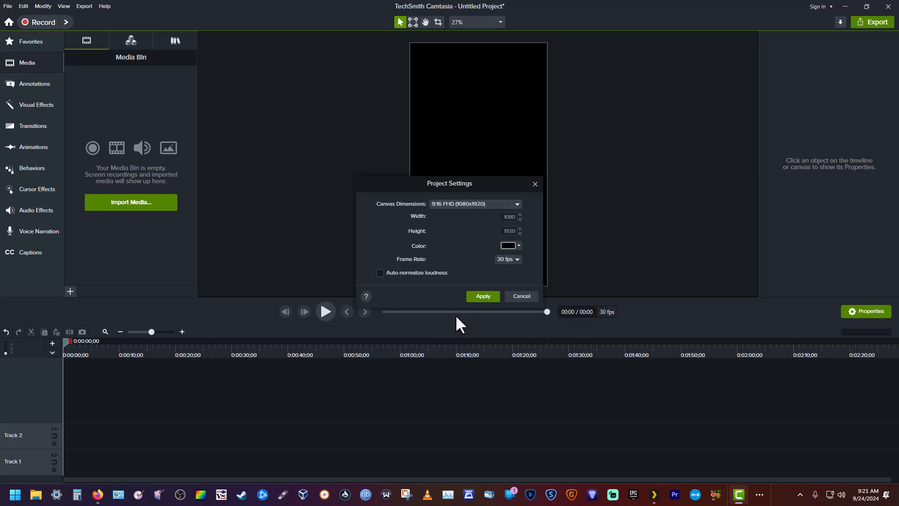
{"action": "left_click", "coordinate": [507, 260]}
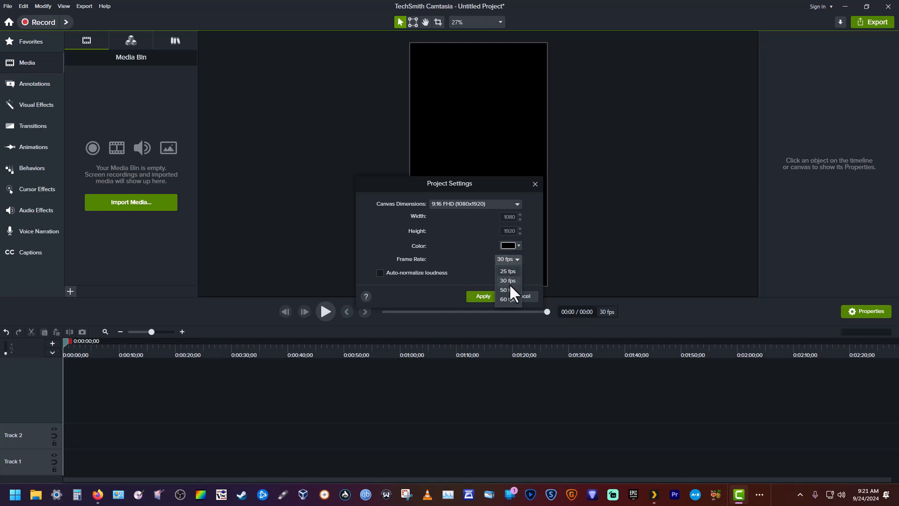
{"action": "left_click", "coordinate": [507, 299]}
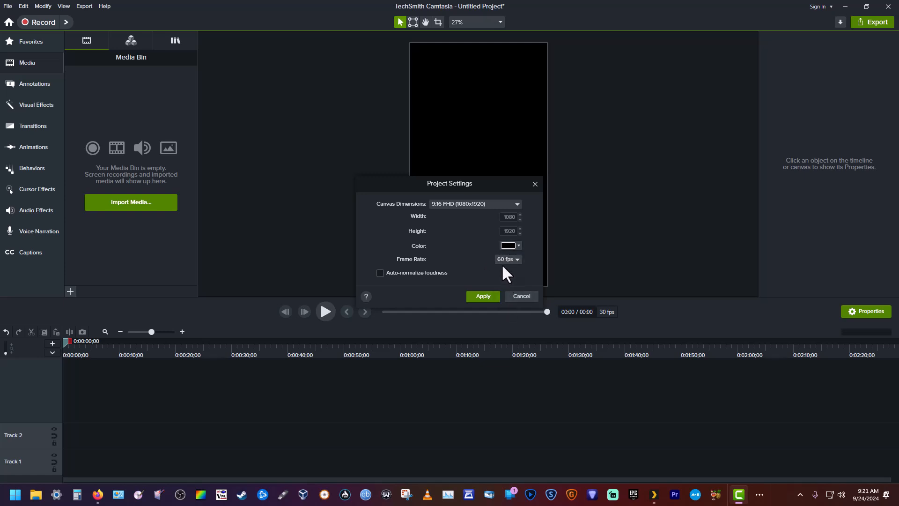
{"action": "left_click", "coordinate": [481, 295]}
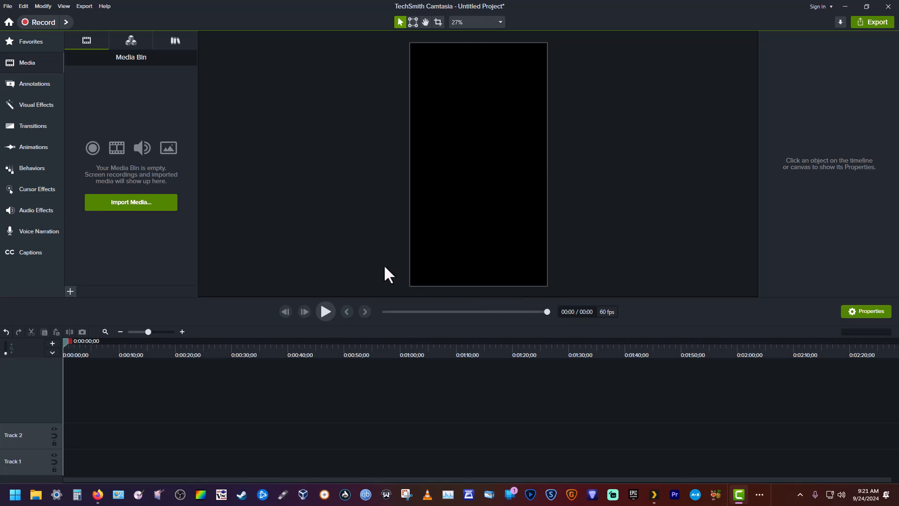
Step: Import "Counter-strike 2 2024.09.23 - 18.55.59.03.DVR", place it at the start of Track 1 and preview its first seconds
{"action": "left_click", "coordinate": [128, 204]}
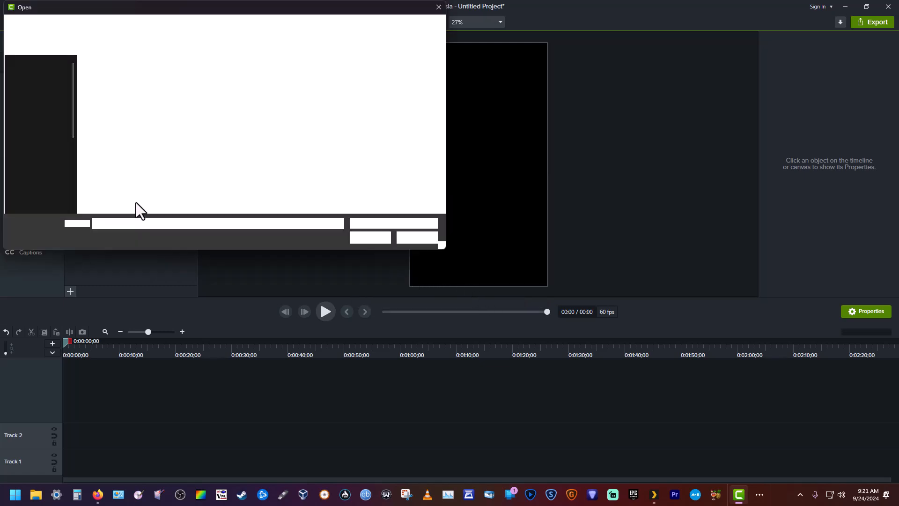
{"action": "left_click", "coordinate": [309, 157]}
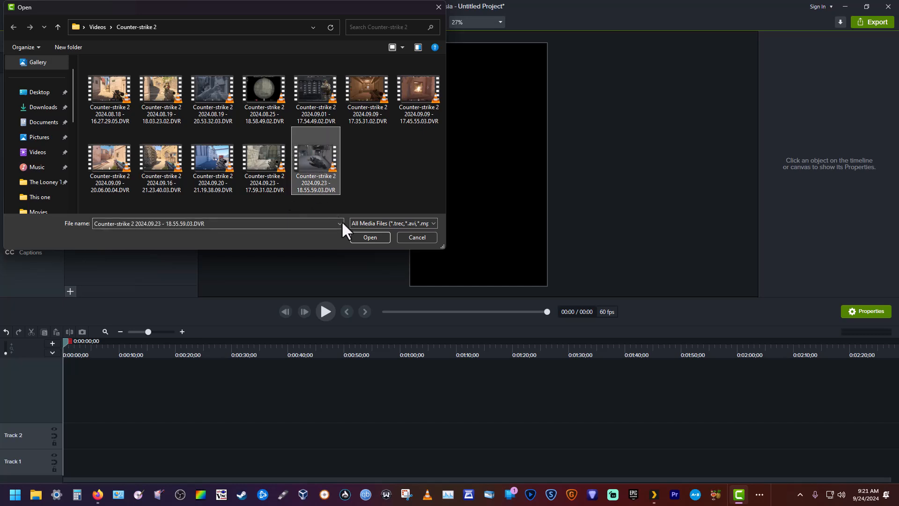
{"action": "left_click", "coordinate": [370, 237]}
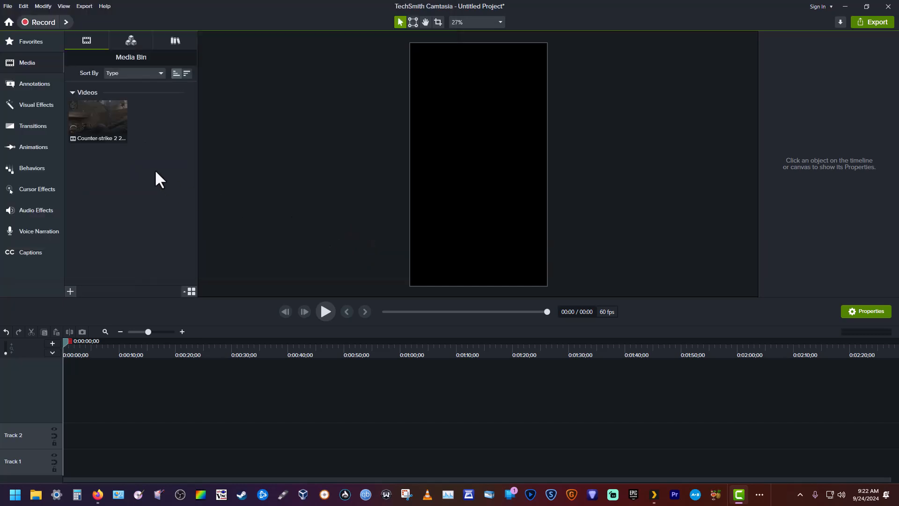
{"action": "left_click_drag", "start_coordinate": [92, 128], "coordinate": [89, 462]}
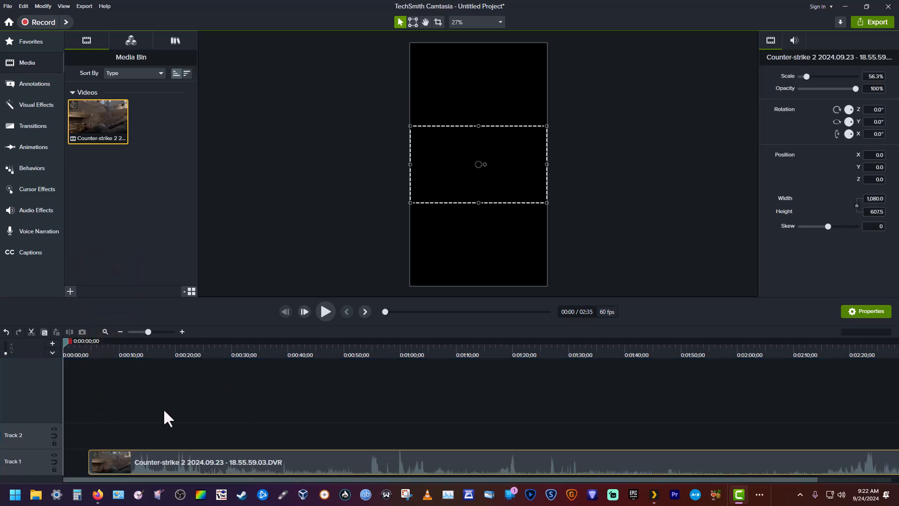
{"action": "left_click_drag", "start_coordinate": [150, 463], "coordinate": [105, 465]}
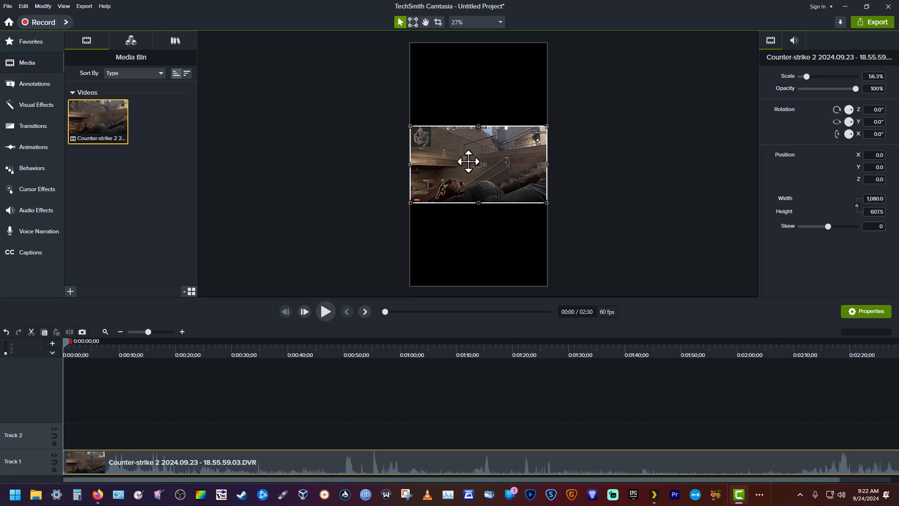
{"action": "left_click", "coordinate": [325, 312]}
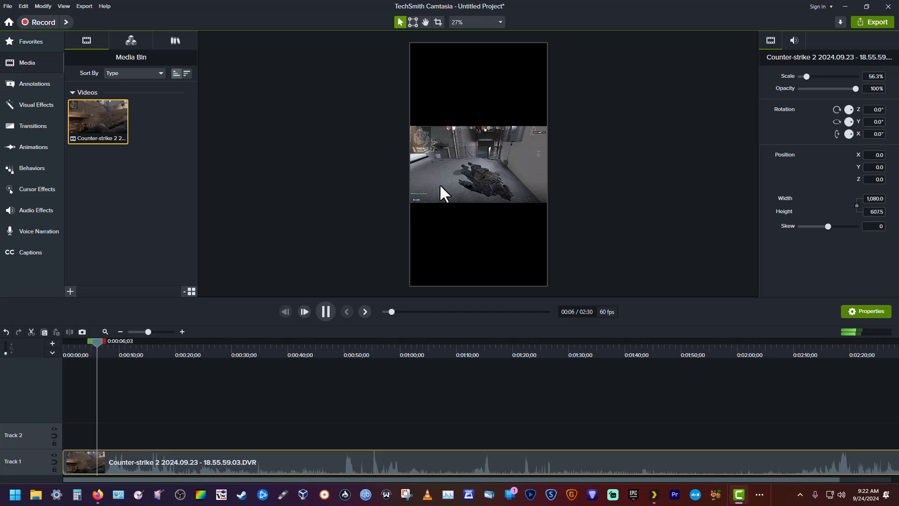
{"action": "left_click", "coordinate": [321, 310]}
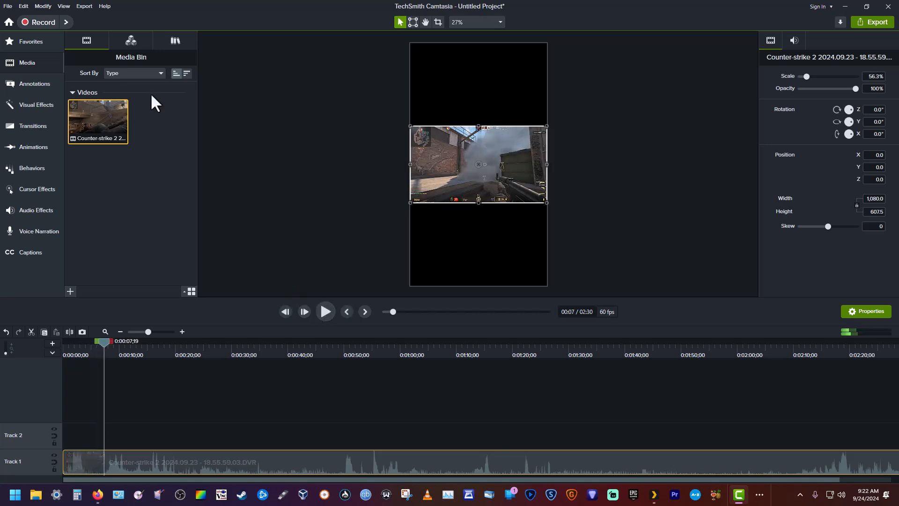
Step: Start a new project without saving the current one
{"action": "left_click", "coordinate": [7, 6]}
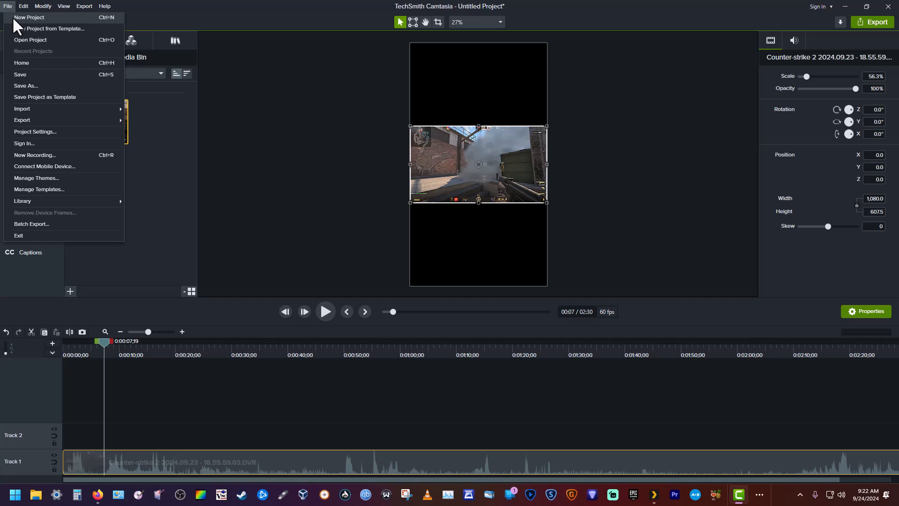
{"action": "left_click", "coordinate": [12, 16]}
{"action": "left_click", "coordinate": [475, 277]}
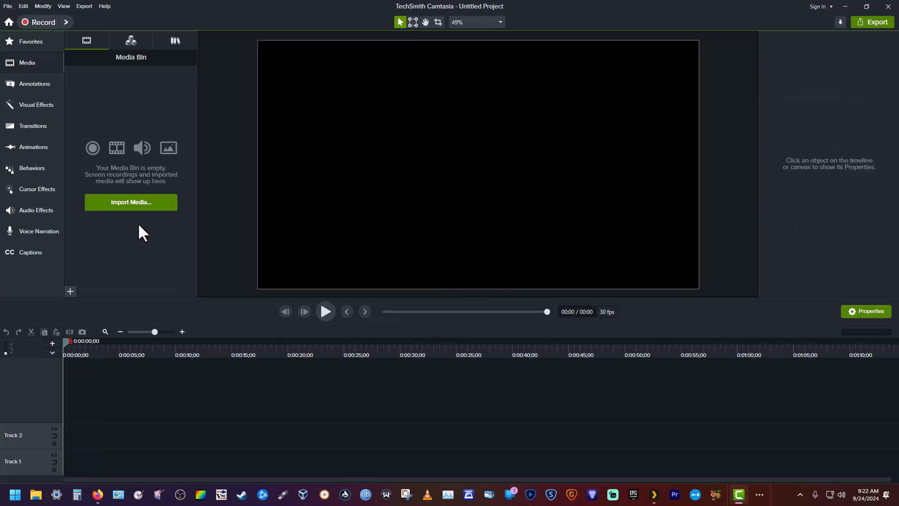
Step: Import "Counter-strike 2 2024.09.23 - 18.55.59.03.DVR", place it at the start of Track 1 and convert the entire project to 60 FPS
{"action": "left_click", "coordinate": [126, 206]}
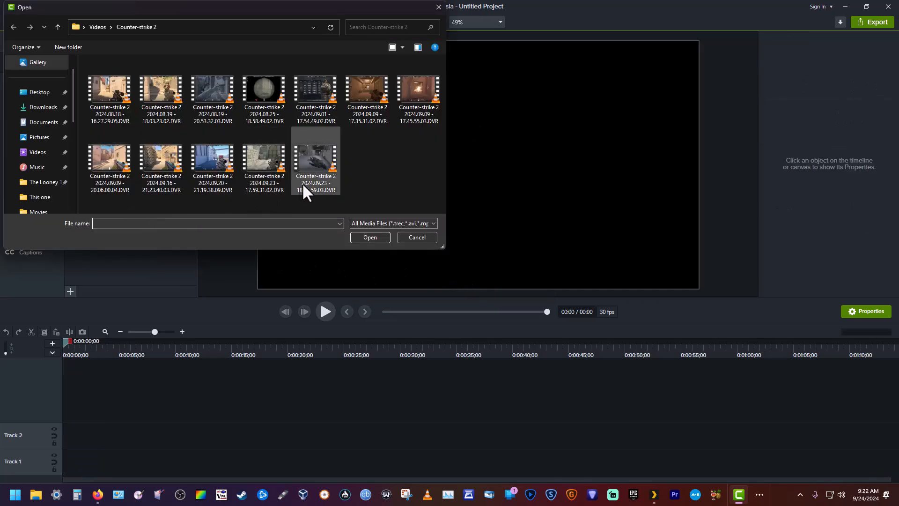
{"action": "left_click", "coordinate": [309, 163]}
{"action": "left_click", "coordinate": [362, 236]}
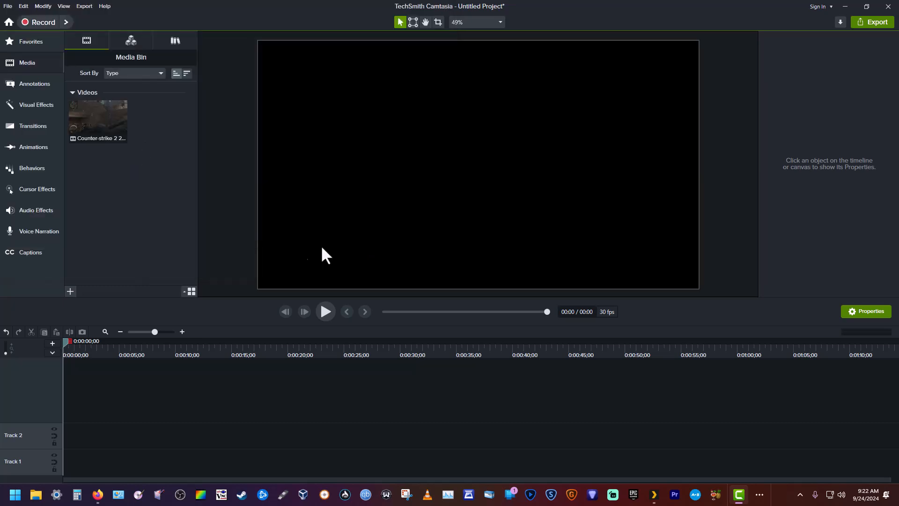
{"action": "left_click_drag", "start_coordinate": [127, 131], "coordinate": [70, 451]}
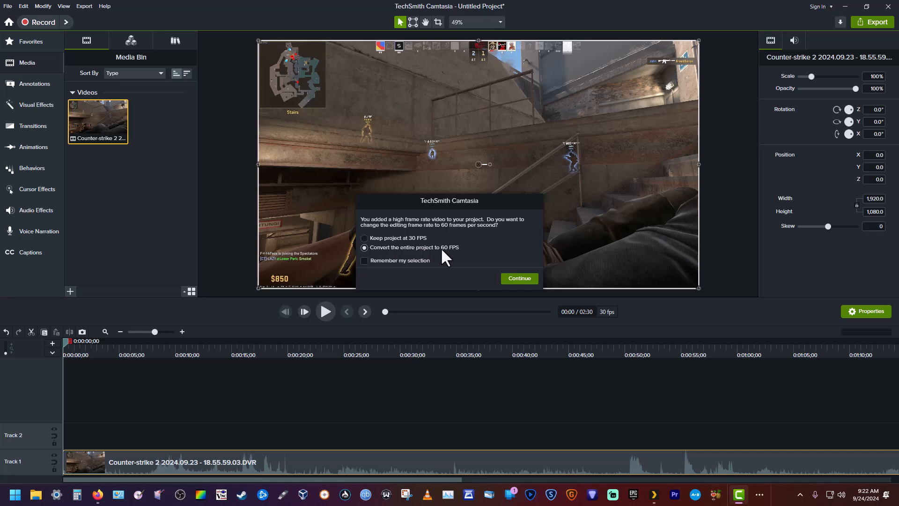
{"action": "left_click", "coordinate": [513, 279]}
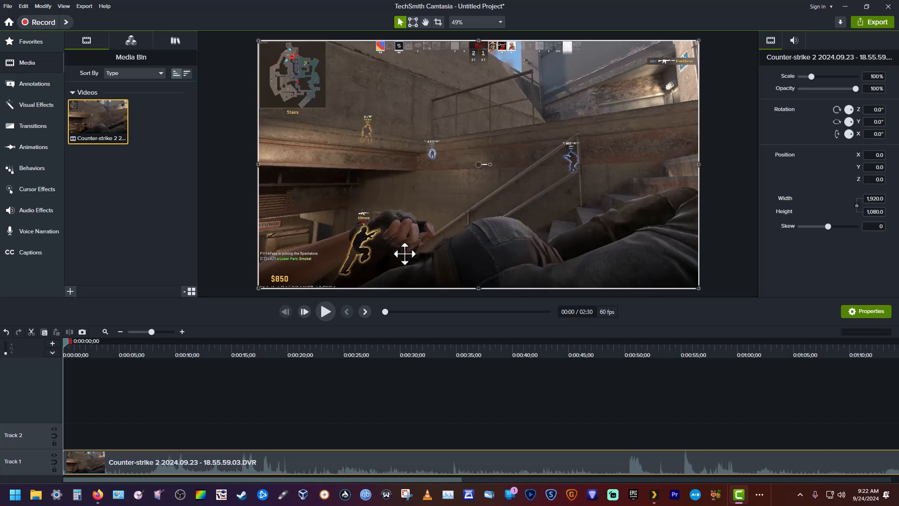
Step: Change the canvas dimensions to 9:16 FHD (1080x1920) in the project settings
{"action": "right_click", "coordinate": [399, 124]}
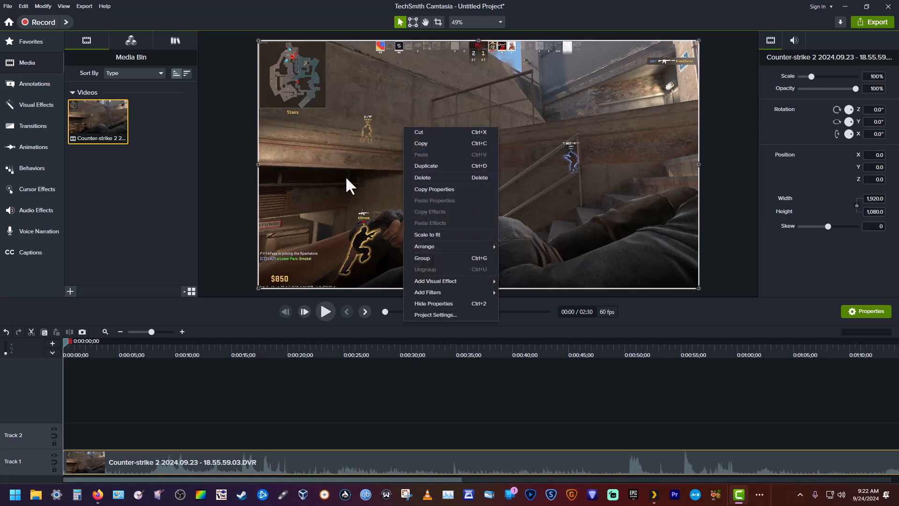
{"action": "left_click", "coordinate": [418, 314]}
{"action": "left_click", "coordinate": [457, 204]}
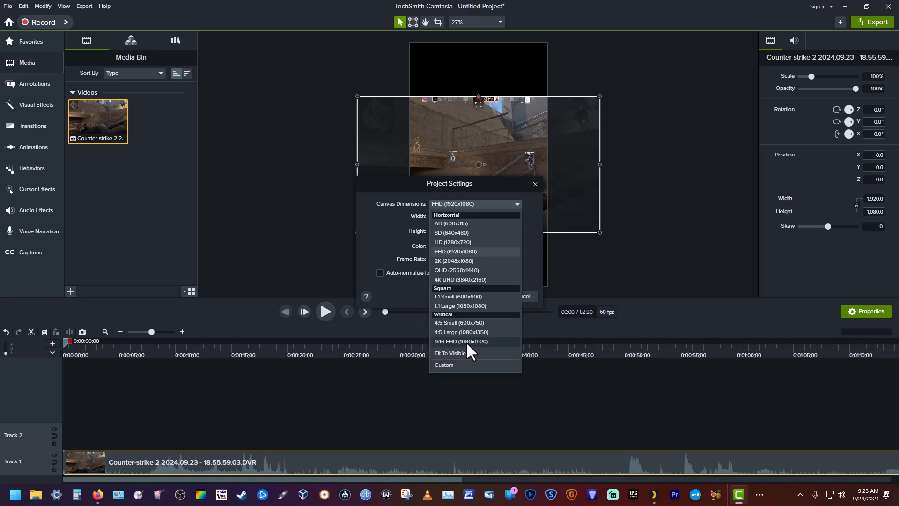
{"action": "left_click", "coordinate": [469, 342]}
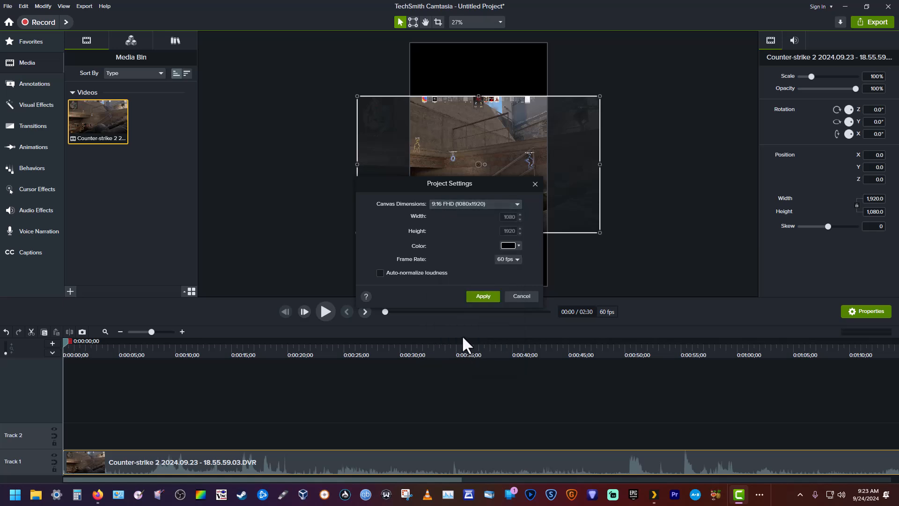
{"action": "left_click", "coordinate": [481, 300]}
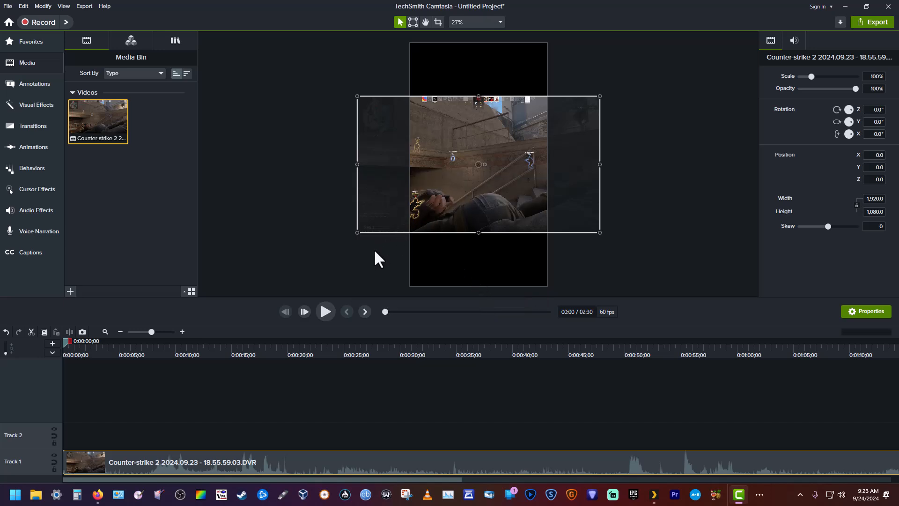
Step: Deselect the clip and play its opening seconds to check the framing on the vertical canvas
{"action": "left_click", "coordinate": [370, 257]}
{"action": "left_click", "coordinate": [324, 311]}
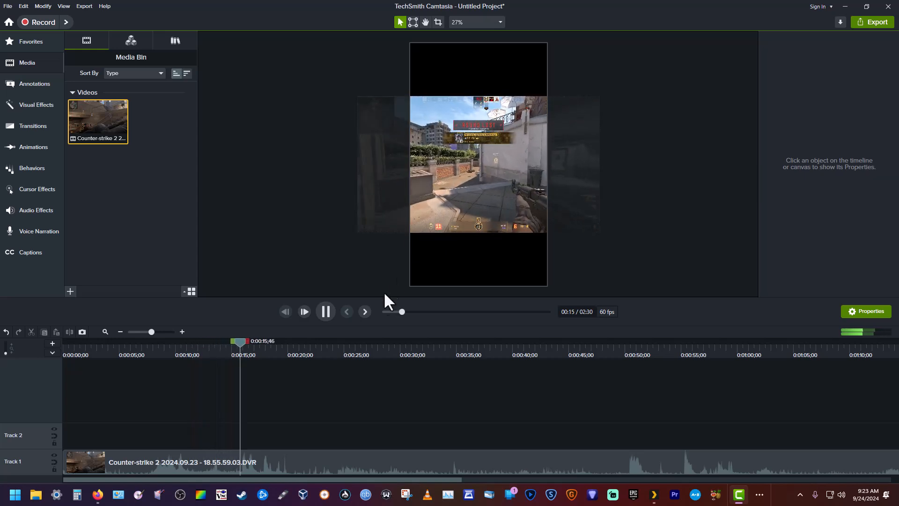
{"action": "left_click", "coordinate": [325, 312]}
Step: Split the clip on Track 1 at 0:00:48;11
{"action": "left_click_drag", "start_coordinate": [261, 340], "coordinate": [787, 379]}
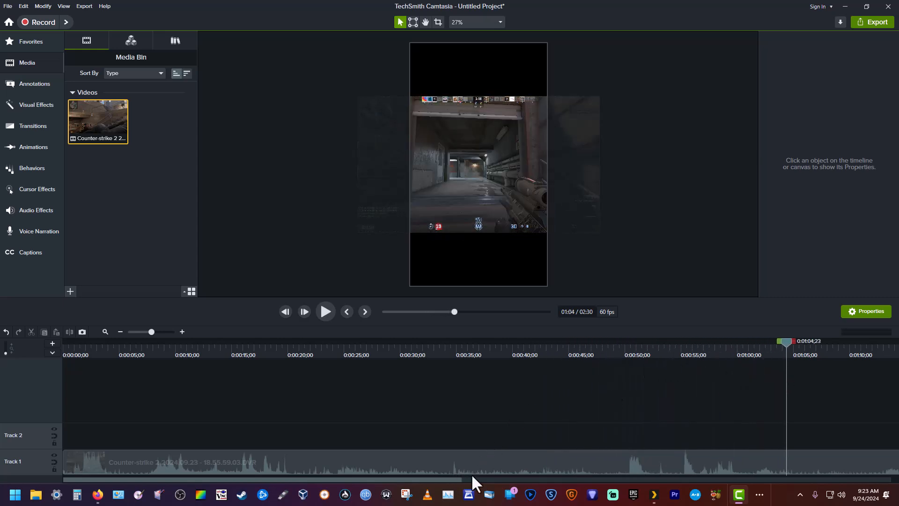
{"action": "left_click_drag", "start_coordinate": [444, 478], "coordinate": [570, 469]}
{"action": "left_click_drag", "start_coordinate": [512, 351], "coordinate": [325, 353]}
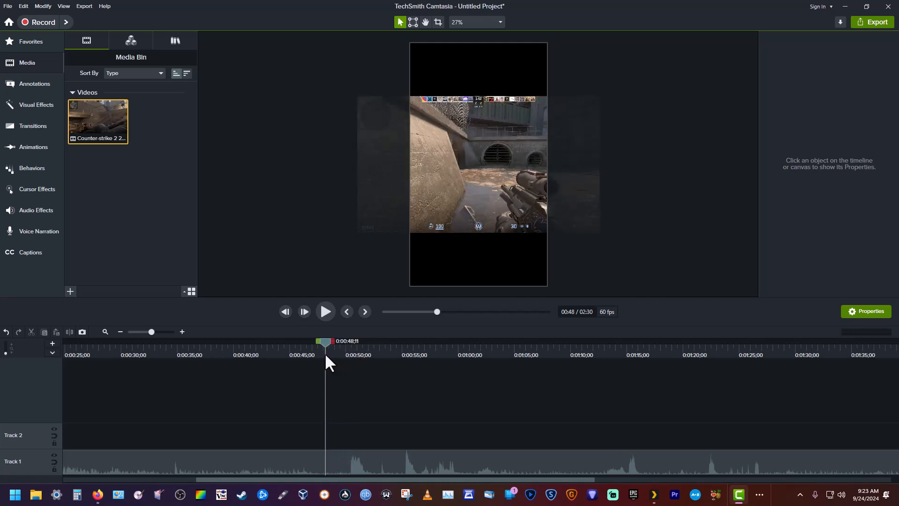
{"action": "right_click", "coordinate": [325, 341]}
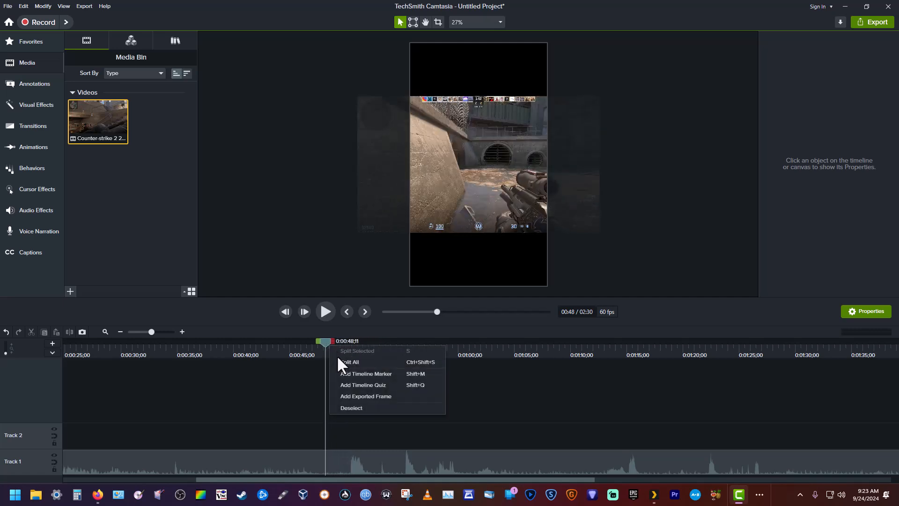
{"action": "left_click", "coordinate": [338, 361]}
Step: Delete the part before the split and move the remaining clip to the start of Track 1
{"action": "right_click", "coordinate": [263, 458]}
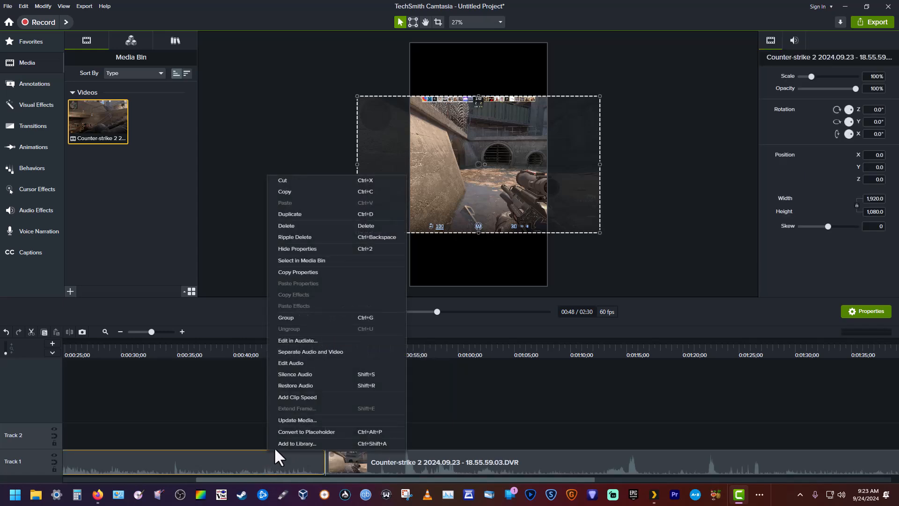
{"action": "left_click", "coordinate": [296, 225]}
{"action": "left_click_drag", "start_coordinate": [518, 460], "coordinate": [92, 462]}
{"action": "left_click_drag", "start_coordinate": [255, 478], "coordinate": [80, 494]}
{"action": "left_click_drag", "start_coordinate": [256, 461], "coordinate": [86, 465]}
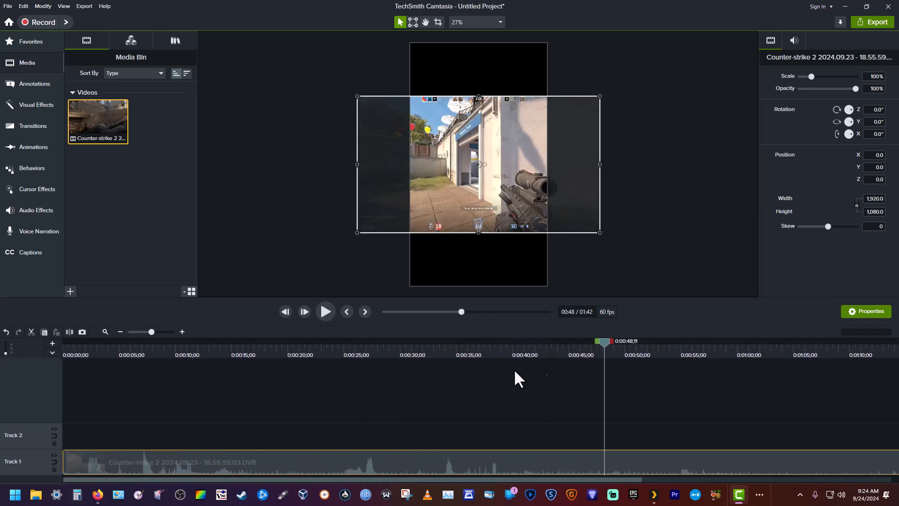
Step: Scrub through the remaining footage of the Track 1 clip up to 0:01:34;31 to review it on the vertical canvas
{"action": "left_click_drag", "start_coordinate": [604, 343], "coordinate": [844, 355]}
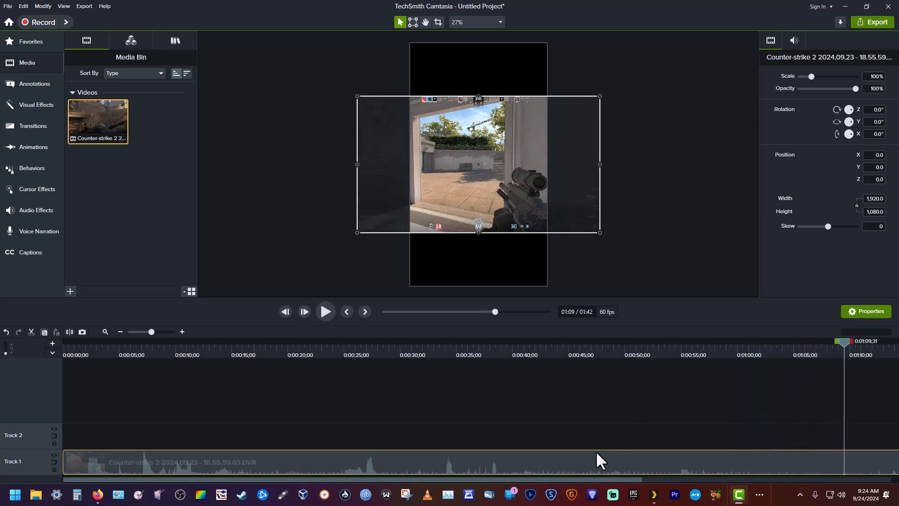
{"action": "left_click_drag", "start_coordinate": [572, 477], "coordinate": [678, 415]}
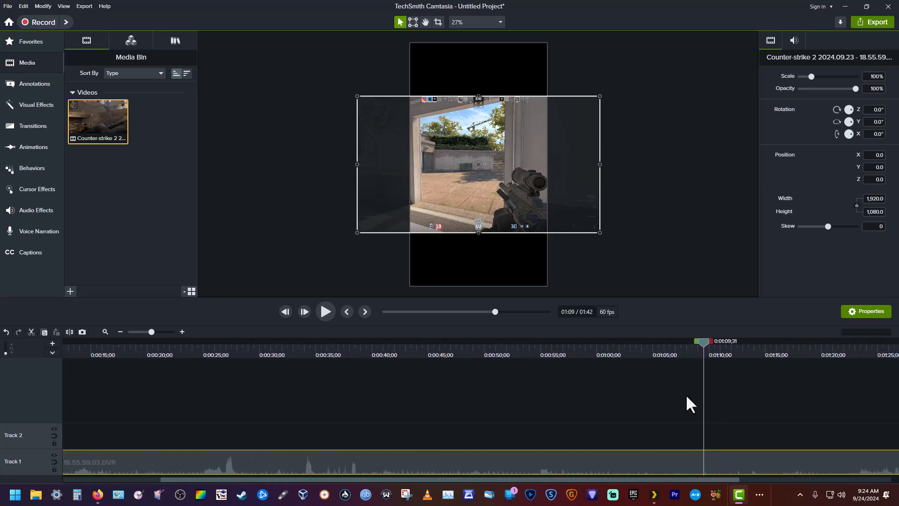
{"action": "left_click_drag", "start_coordinate": [708, 346], "coordinate": [830, 337]}
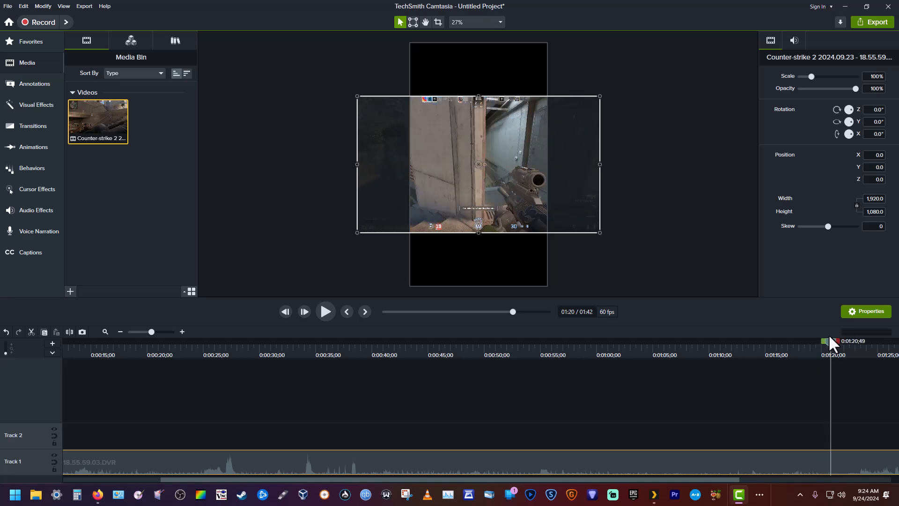
{"action": "left_click_drag", "start_coordinate": [645, 477], "coordinate": [853, 350]}
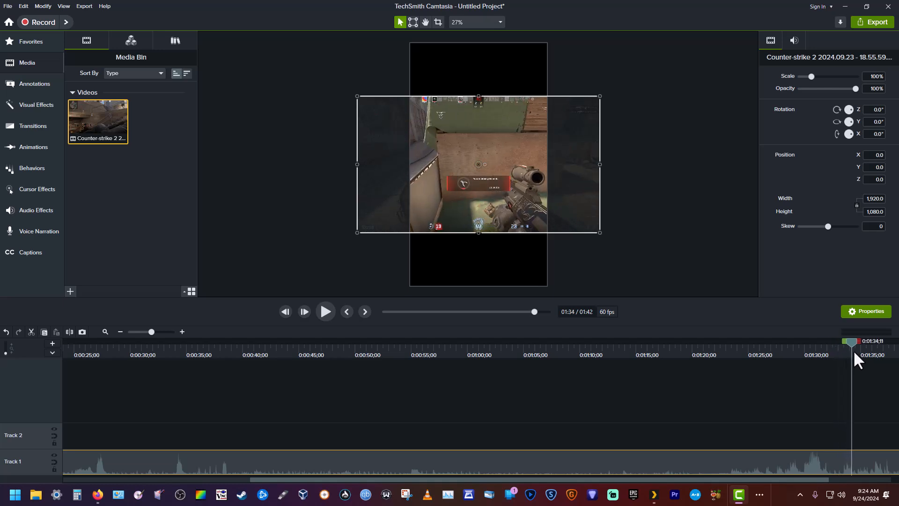
{"action": "left_click_drag", "start_coordinate": [690, 479], "coordinate": [769, 439]}
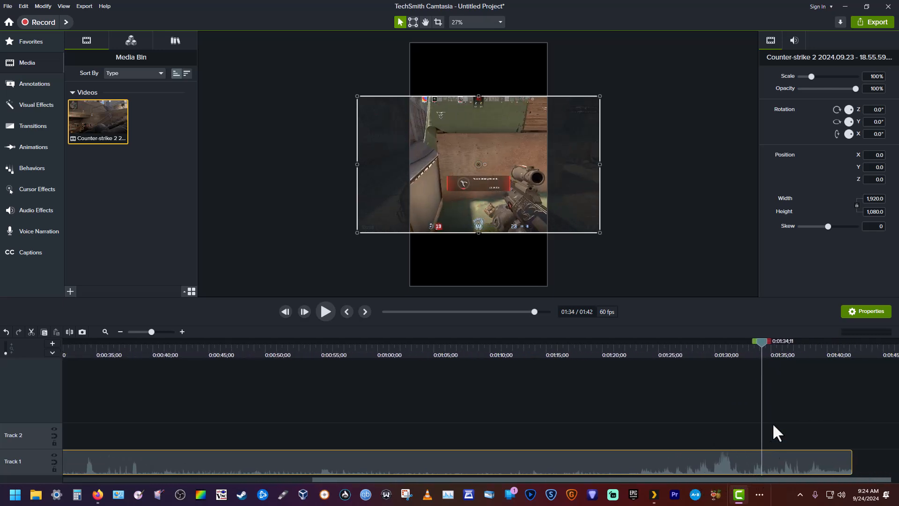
{"action": "mouse_move", "coordinate": [764, 341]}
{"action": "left_mouse_down"}
{"action": "mouse_move", "coordinate": [800, 343]}
{"action": "mouse_move", "coordinate": [765, 347]}
{"action": "left_mouse_up"}
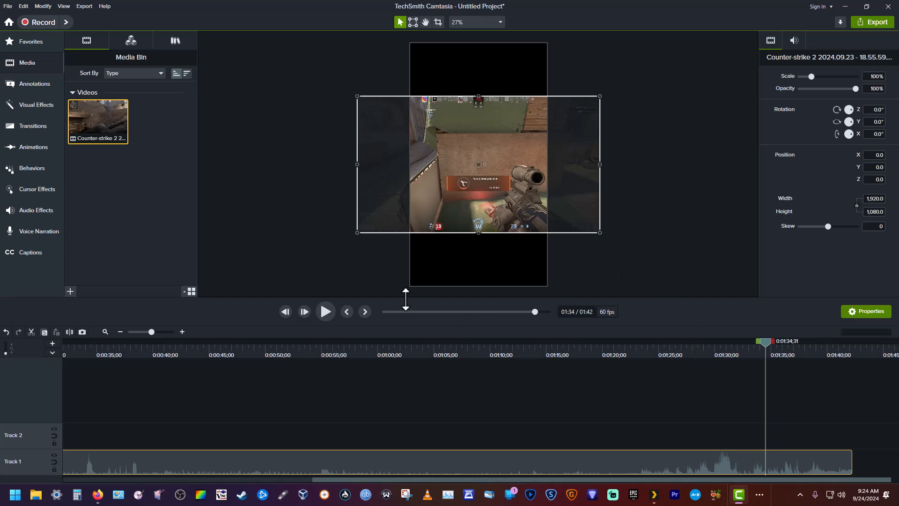
{"action": "left_click", "coordinate": [874, 23]}
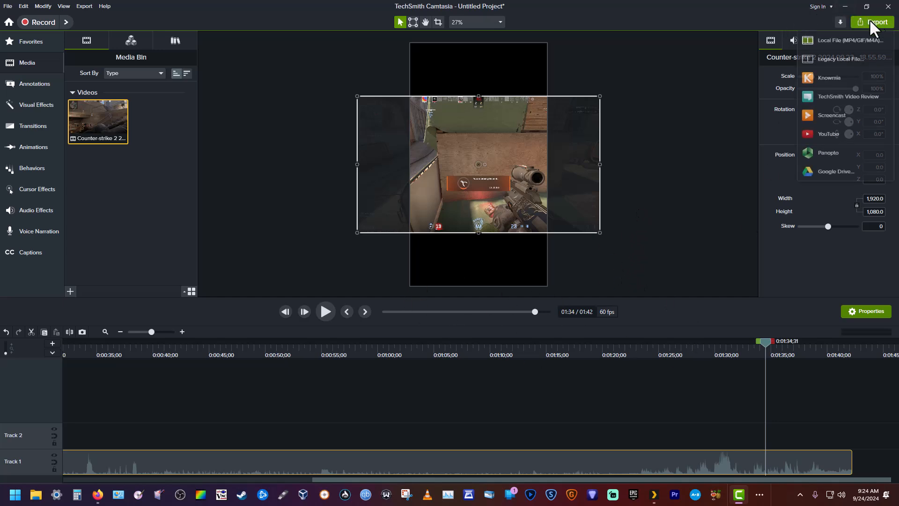
{"action": "left_click", "coordinate": [835, 41]}
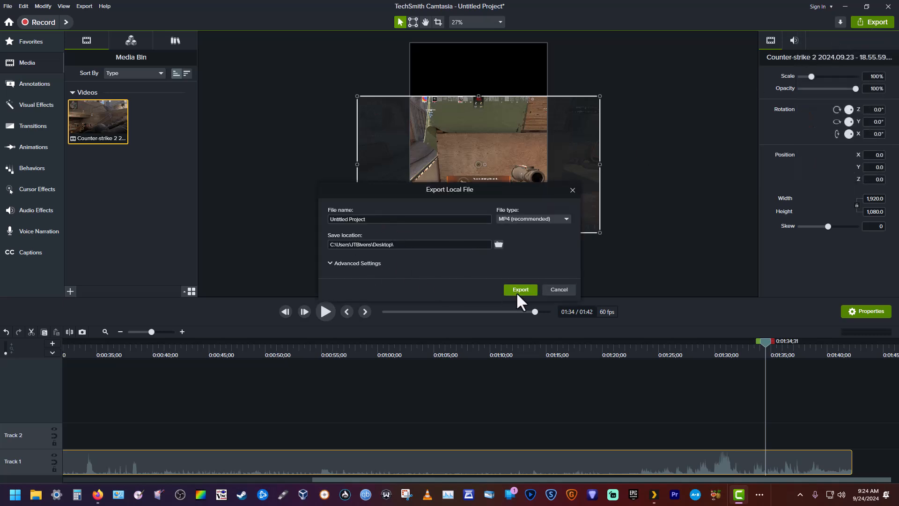
{"action": "left_click", "coordinate": [559, 289]}
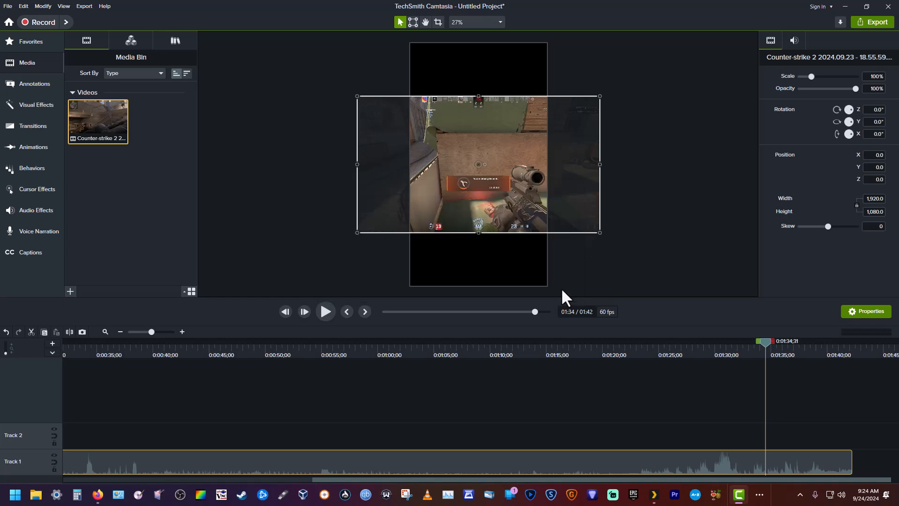
Step: Move the playhead back to 0:00:34;31 to check the clip's framing there
{"action": "left_click_drag", "start_coordinate": [763, 346], "coordinate": [90, 369]}
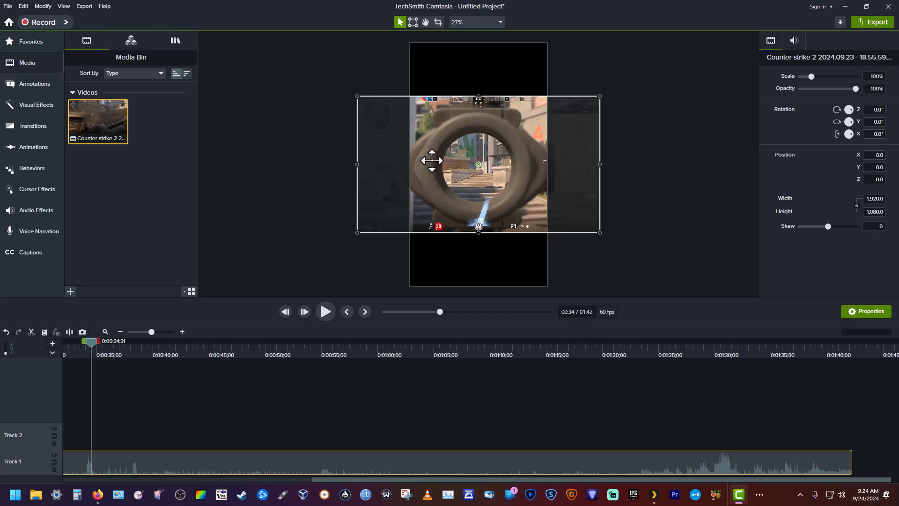